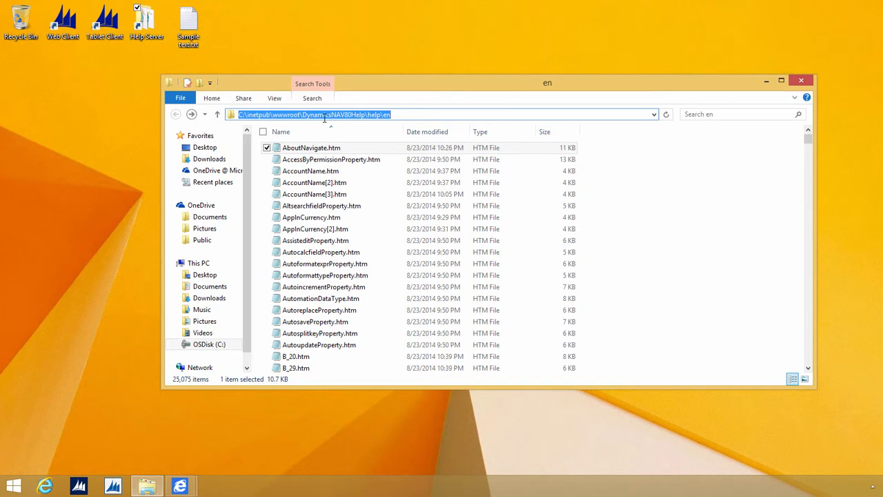
- Search the en folder for N_9022 and copy N_9022.htm to the desktop
{"action": "left_click", "coordinate": [704, 114]}
{"action": "type", "text": "N_9022"}
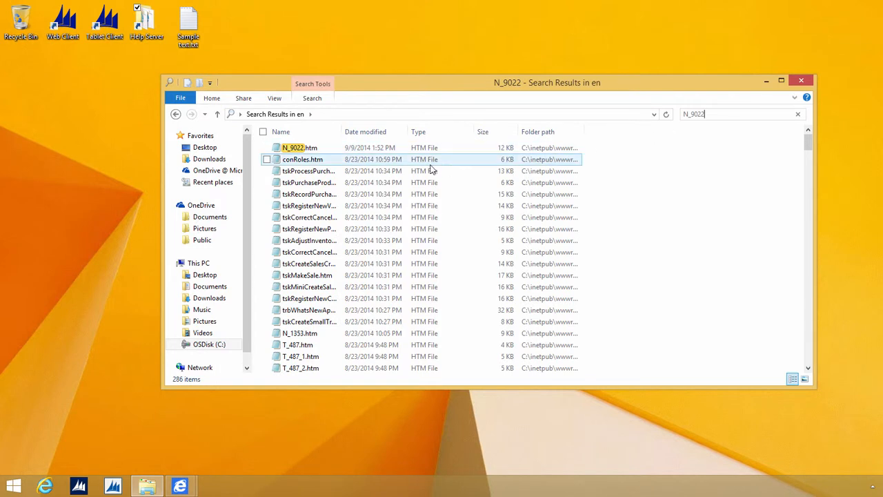
{"action": "left_click", "coordinate": [328, 151]}
{"action": "left_click_drag", "start_coordinate": [328, 151], "coordinate": [103, 150]}
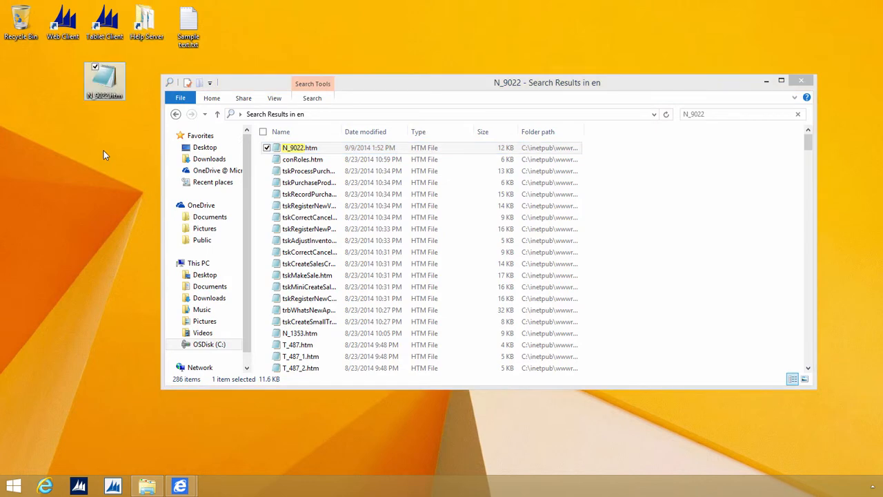
- After the closing table tag in N_9022.htm, add "<p>When accessing the Role Center from a tablet, you can use the action menu to activate Help.</p>" and save
{"action": "double_click", "coordinate": [103, 84]}
{"action": "scroll", "coordinate": [320, 207], "scroll_direction": "down", "scroll_amount": 6}
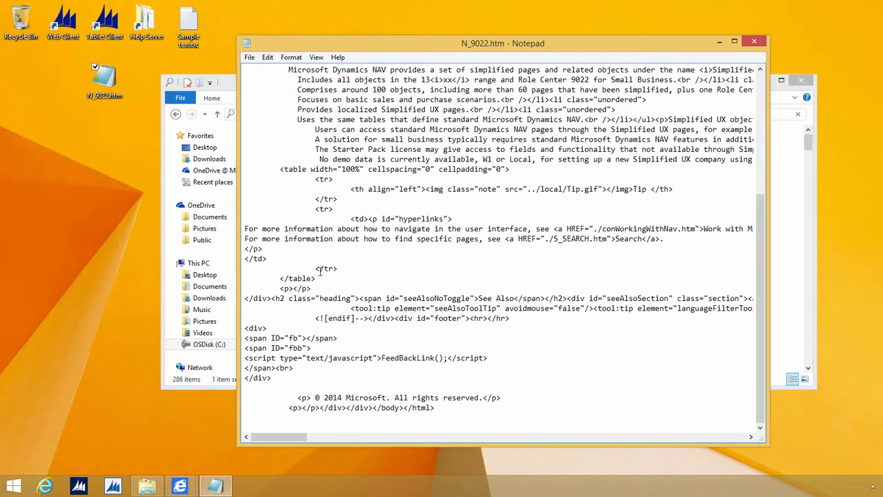
{"action": "left_click", "coordinate": [319, 279]}
{"action": "key", "text": "Return"}
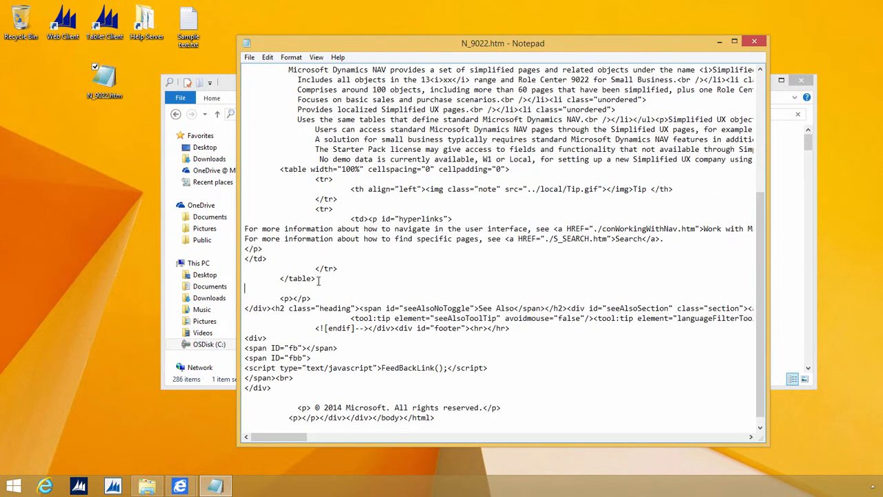
{"action": "type", "text": "<p>When accessing the Role Center from a tablet, you can use the action menu to activate Help.</p>"}
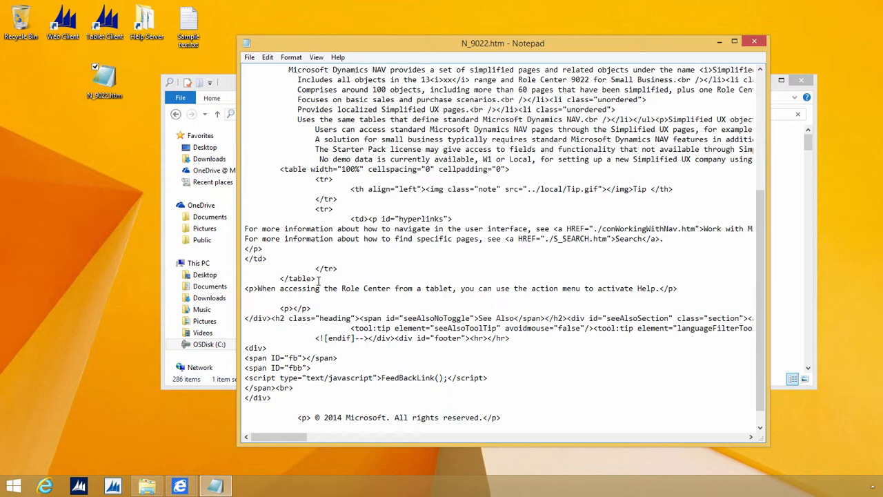
{"action": "left_click", "coordinate": [755, 42]}
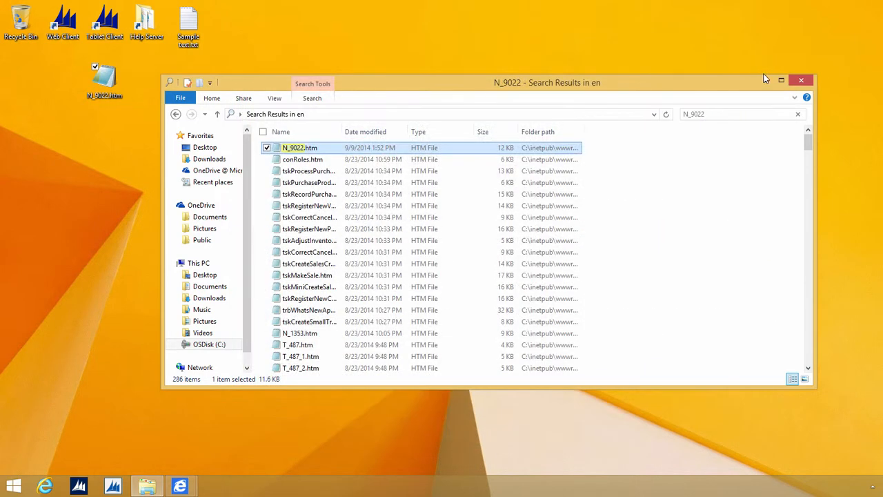
- Clear the folder search and copy the edited N_9022.htm from the desktop into the en folder, replacing the existing file
{"action": "left_click", "coordinate": [798, 114]}
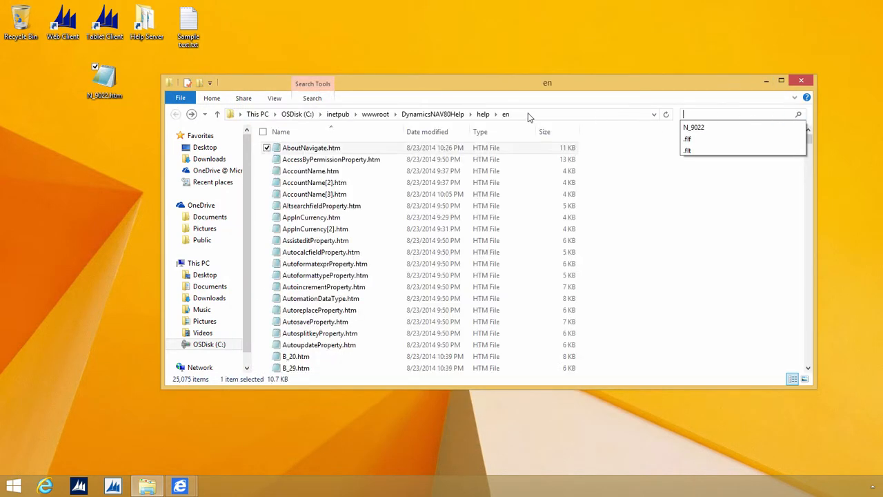
{"action": "left_click", "coordinate": [100, 79]}
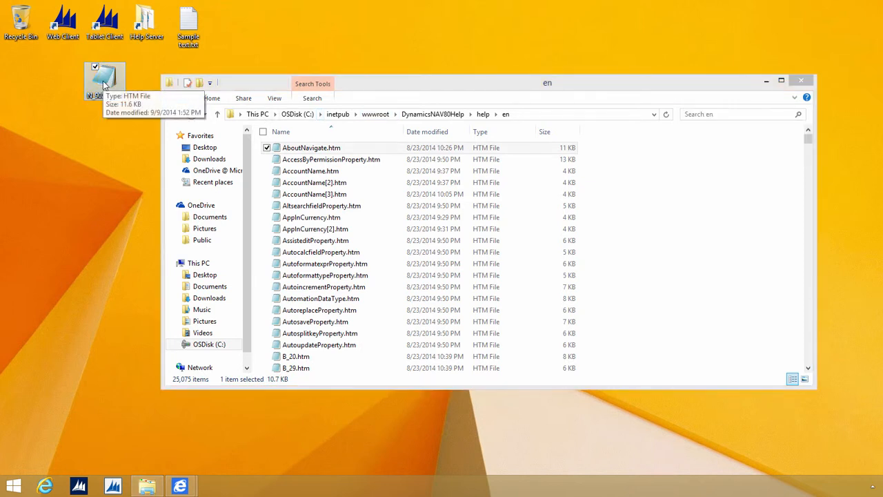
{"action": "left_click_drag", "start_coordinate": [103, 85], "coordinate": [389, 194]}
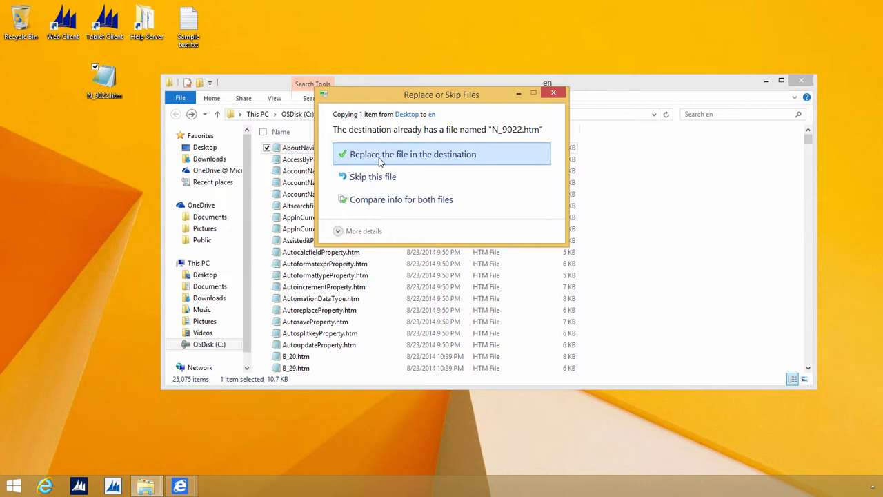
{"action": "left_click", "coordinate": [379, 157]}
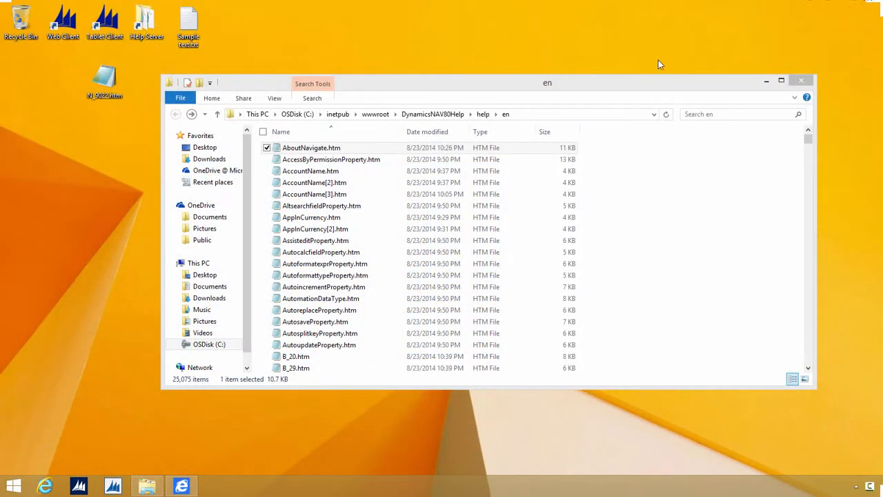
- Duplicate N_9022.htm on the desktop and rename the copy N_5555.htm
{"action": "left_click", "coordinate": [534, 118]}
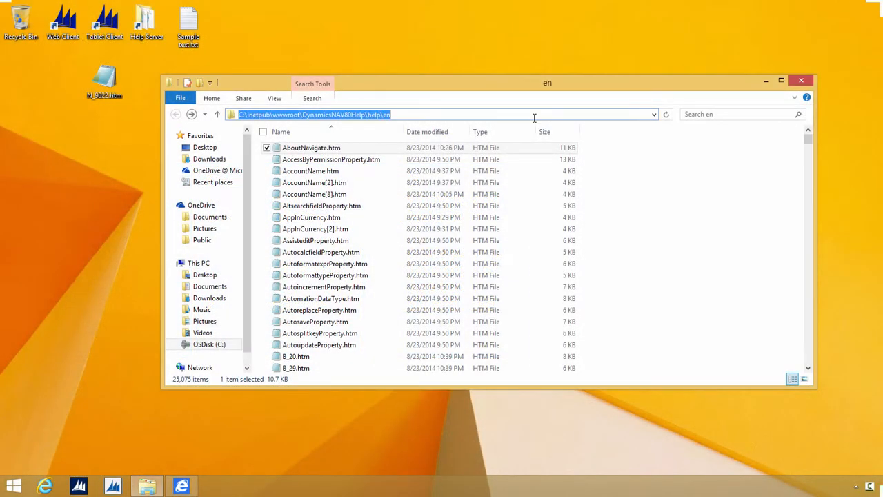
{"action": "left_click", "coordinate": [107, 81]}
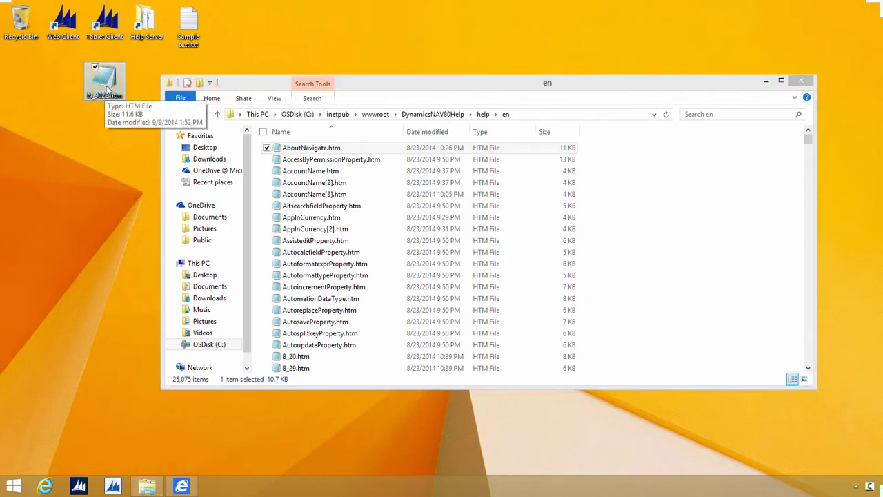
{"action": "left_click_drag", "start_coordinate": [107, 82], "coordinate": [122, 181]}
{"action": "left_click", "coordinate": [109, 156]}
{"action": "type", "text": "5555"}
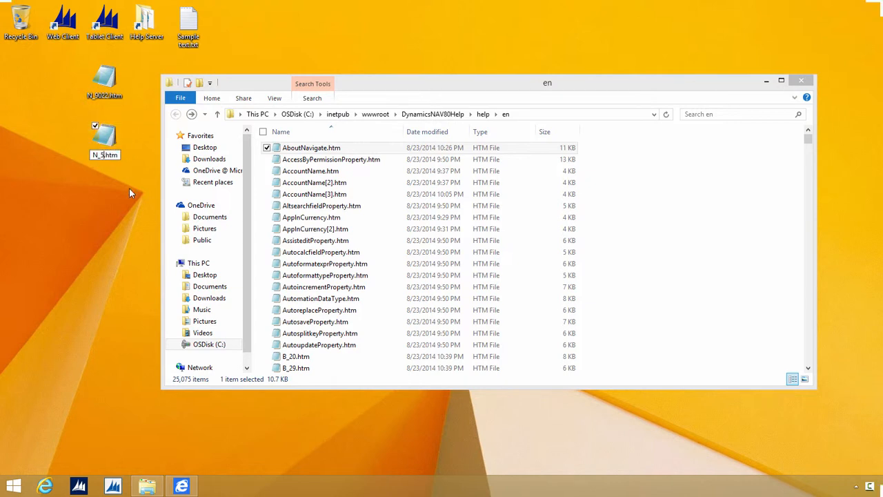
{"action": "key", "text": "Return"}
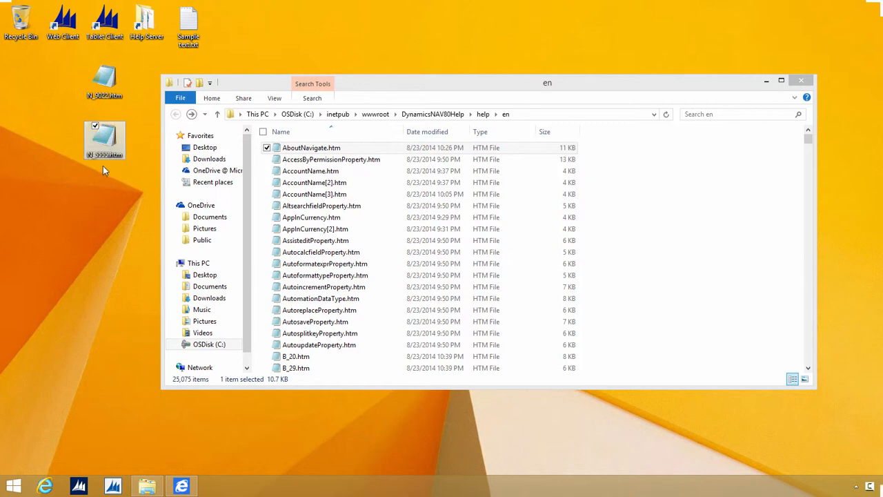
- Replace the tablet sentence in N_5555.htm with "You can easily create Help for new pages this way." and close the saved file
{"action": "double_click", "coordinate": [100, 138]}
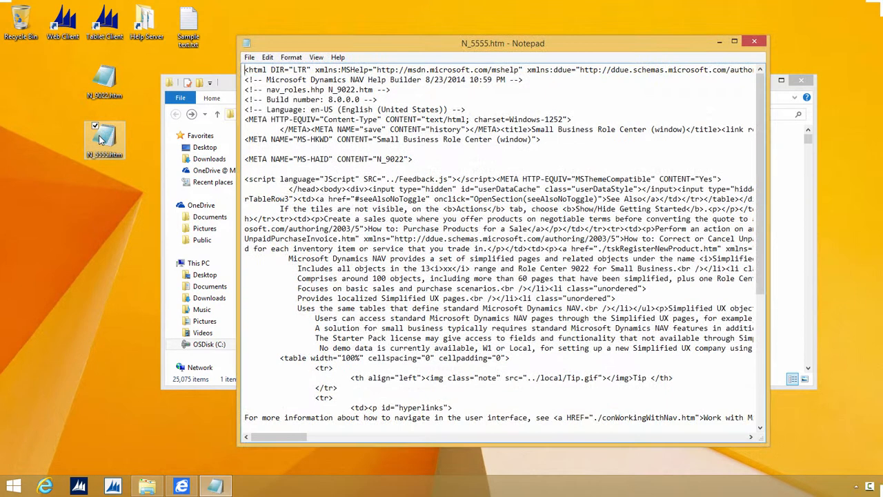
{"action": "scroll", "coordinate": [324, 225], "scroll_direction": "down", "scroll_amount": 7}
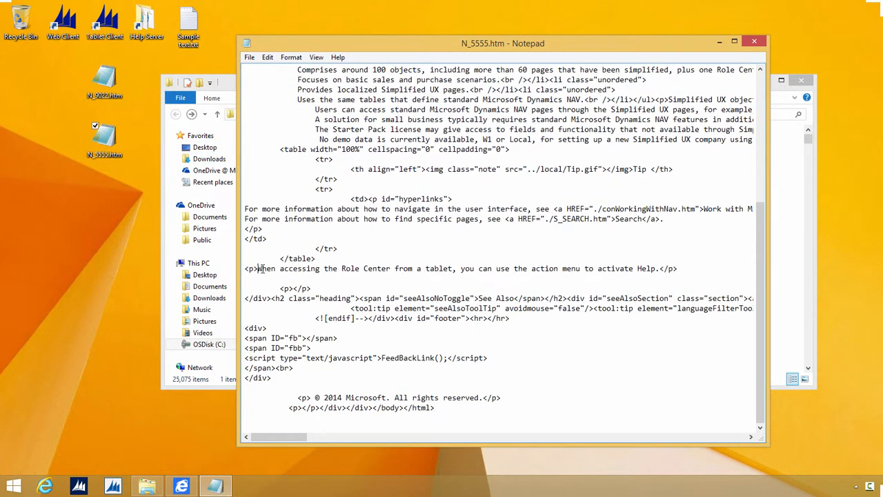
{"action": "left_click_drag", "start_coordinate": [258, 269], "coordinate": [660, 276]}
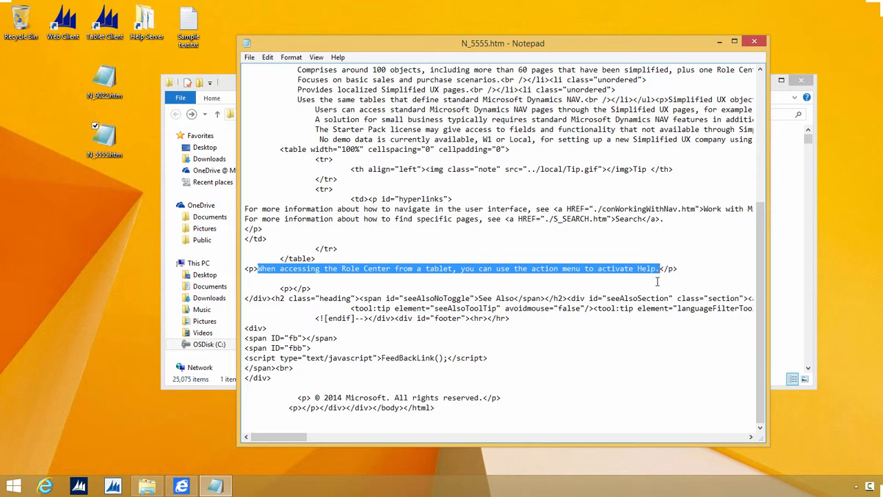
{"action": "type", "text": "You can easily create Help for new pages this way."}
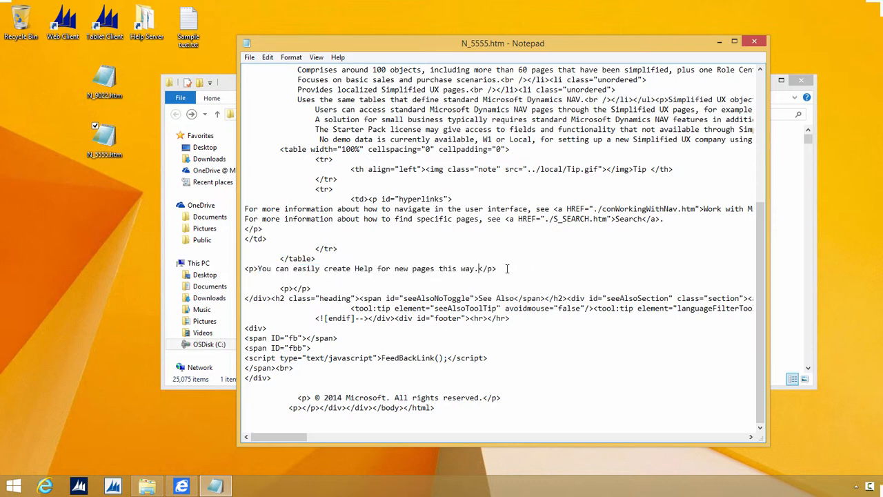
{"action": "left_click_drag", "start_coordinate": [498, 269], "coordinate": [239, 271]}
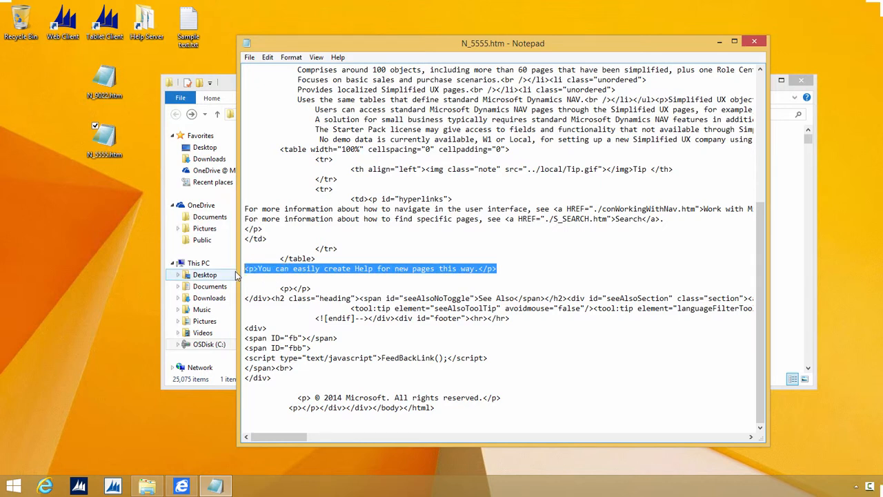
{"action": "left_click", "coordinate": [754, 43]}
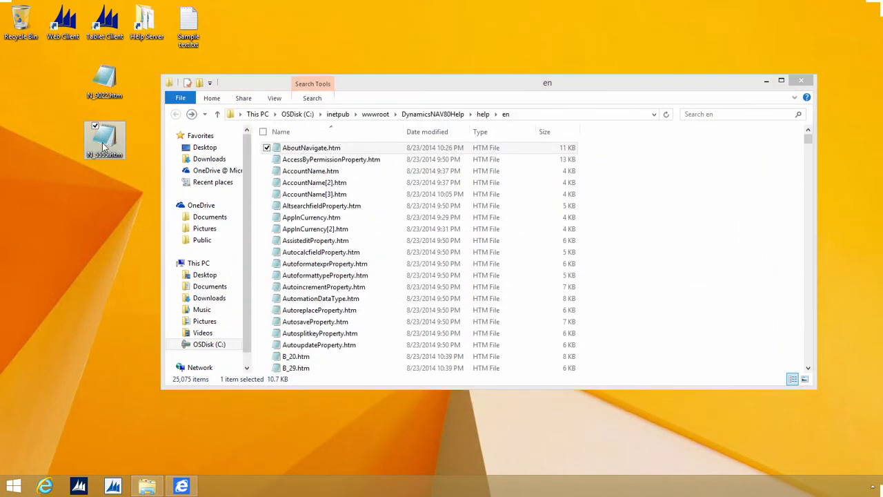
- Copy N_5555.htm from the desktop into the en folder
{"action": "left_click_drag", "start_coordinate": [100, 140], "coordinate": [377, 212]}
{"action": "left_click", "coordinate": [410, 171]}
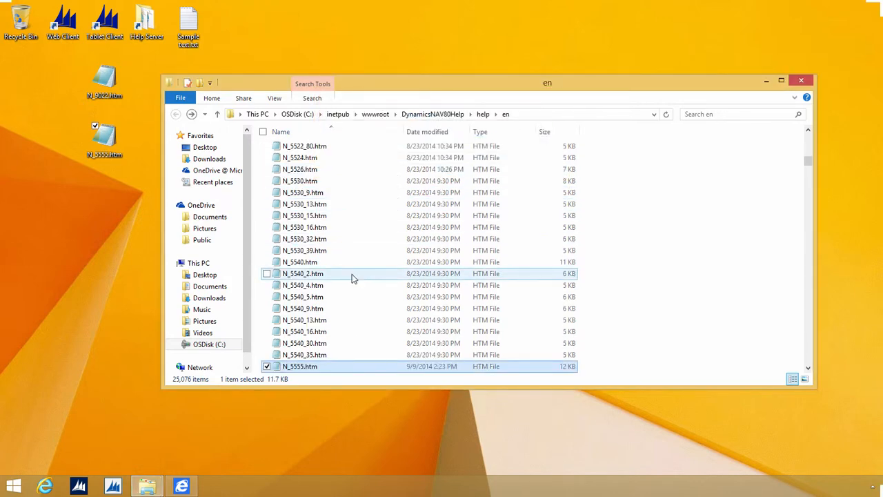
- Switch to the Microsoft Dynamics NAV tablet client, open Help for the Role Center and check the paragraph added below the Tip
{"action": "key", "text": "alt+Tab"}
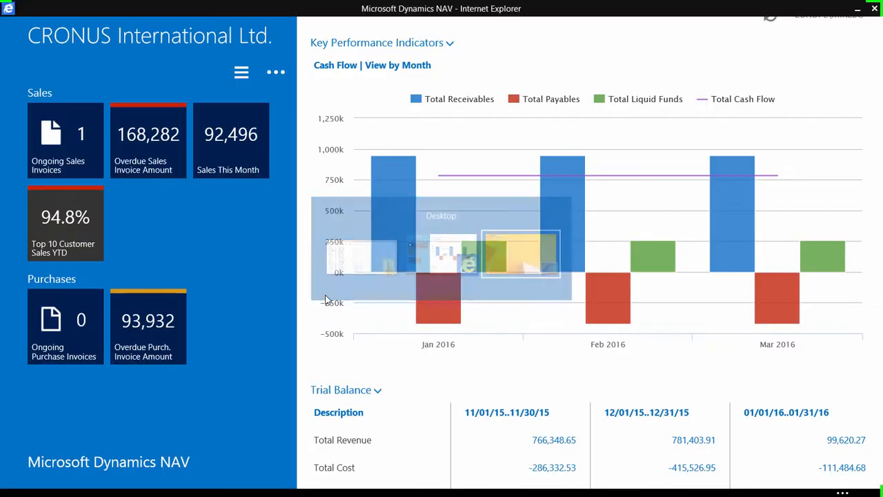
{"action": "left_click", "coordinate": [252, 302]}
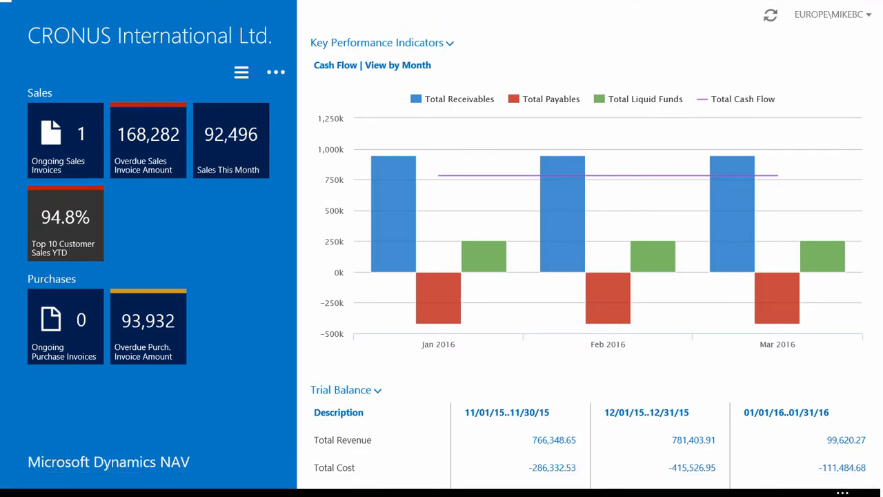
{"action": "left_click", "coordinate": [276, 72]}
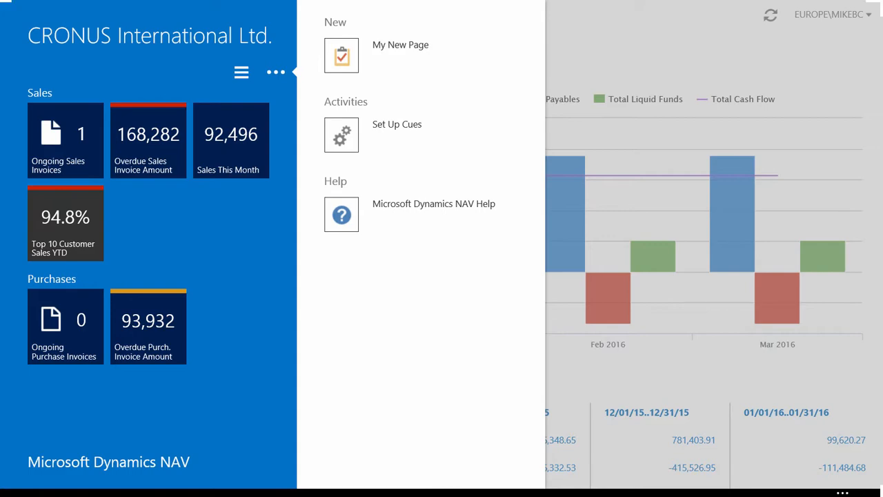
{"action": "left_click", "coordinate": [342, 215]}
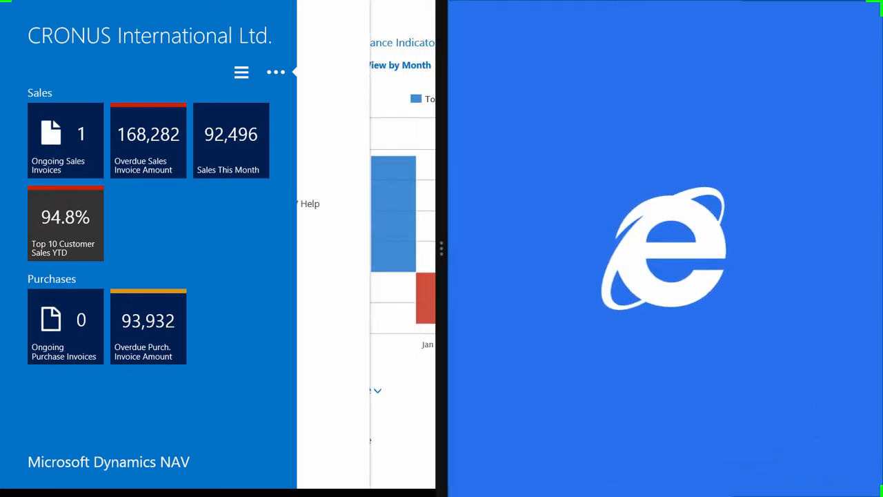
{"action": "scroll", "coordinate": [749, 83], "scroll_direction": "down", "scroll_amount": 10}
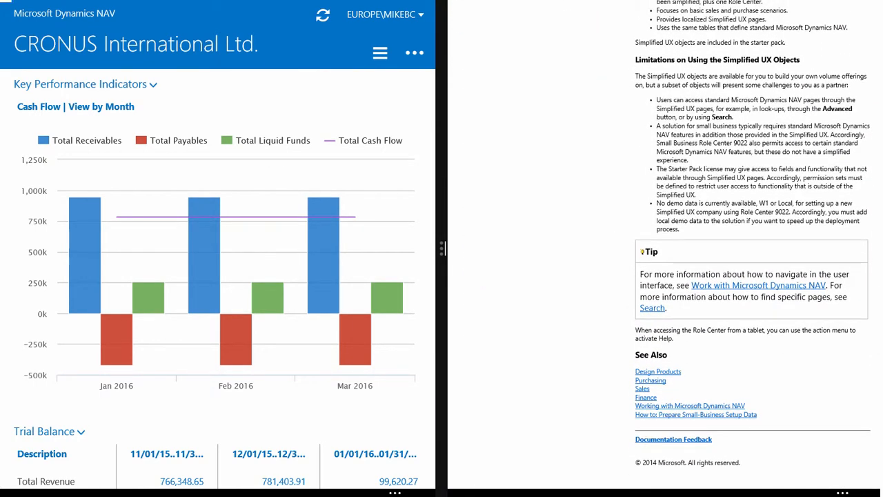
{"action": "scroll", "coordinate": [759, 331], "scroll_direction": "up", "scroll_amount": 5}
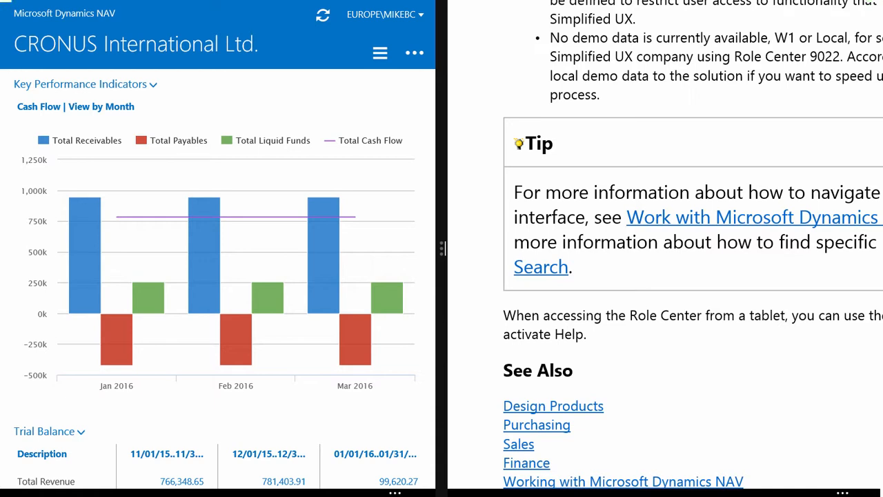
- Open My New Page and its Microsoft Dynamics NAV Help, and check the custom sentence below the Tip
{"action": "left_click", "coordinate": [414, 53]}
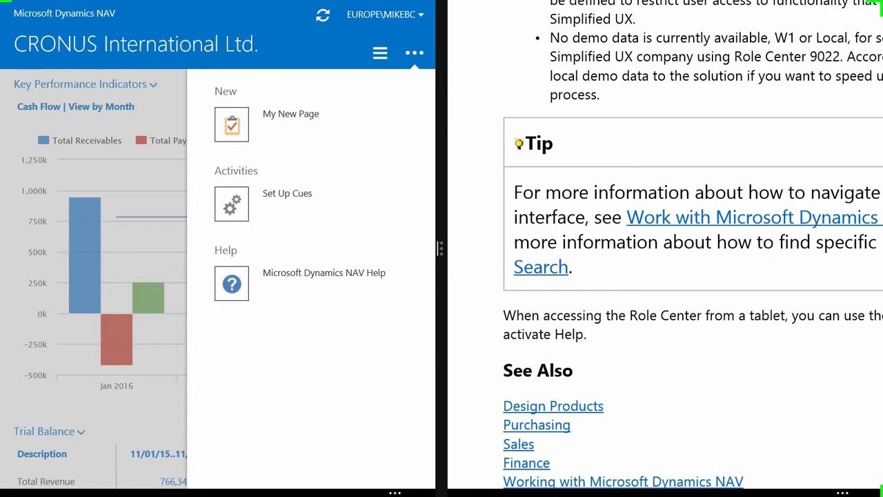
{"action": "left_click", "coordinate": [234, 129]}
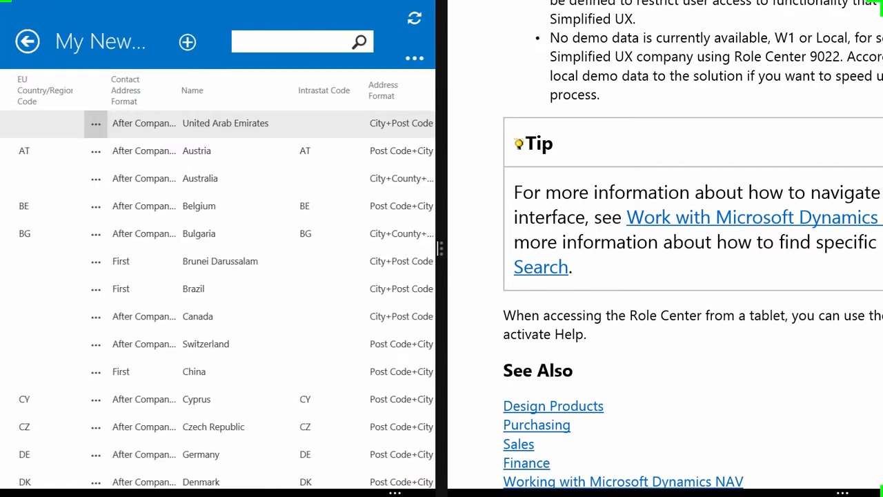
{"action": "left_click", "coordinate": [414, 58]}
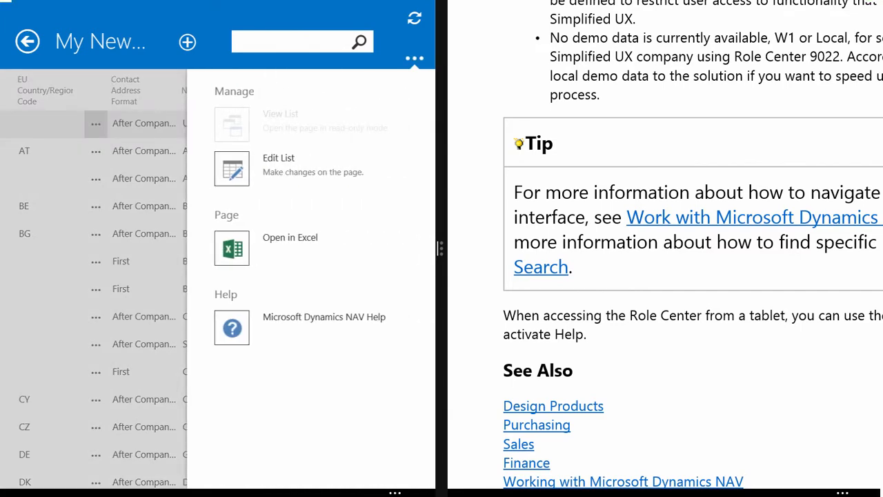
{"action": "left_click", "coordinate": [232, 327]}
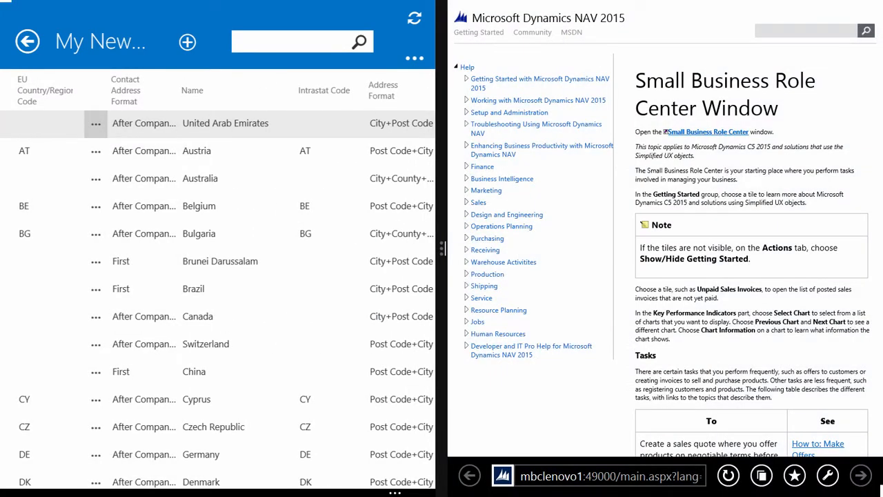
{"action": "scroll", "coordinate": [745, 366], "scroll_direction": "down", "scroll_amount": 20}
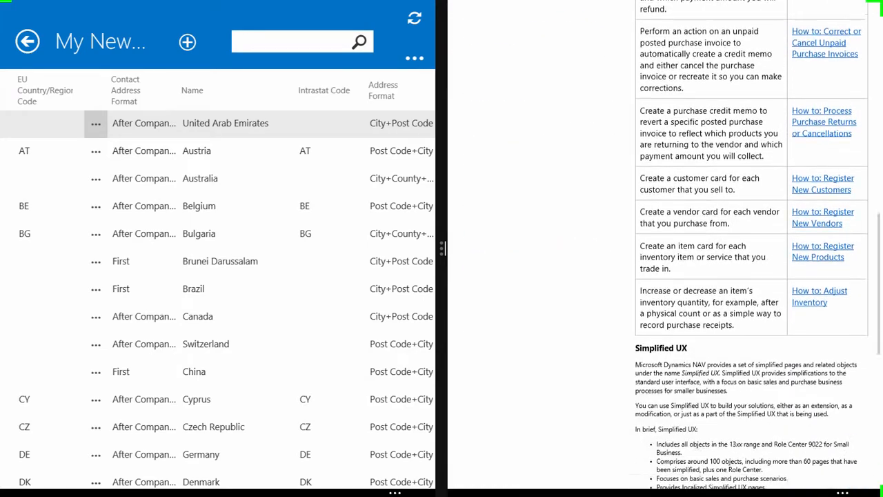
{"action": "scroll", "coordinate": [763, 331], "scroll_direction": "up", "scroll_amount": 5}
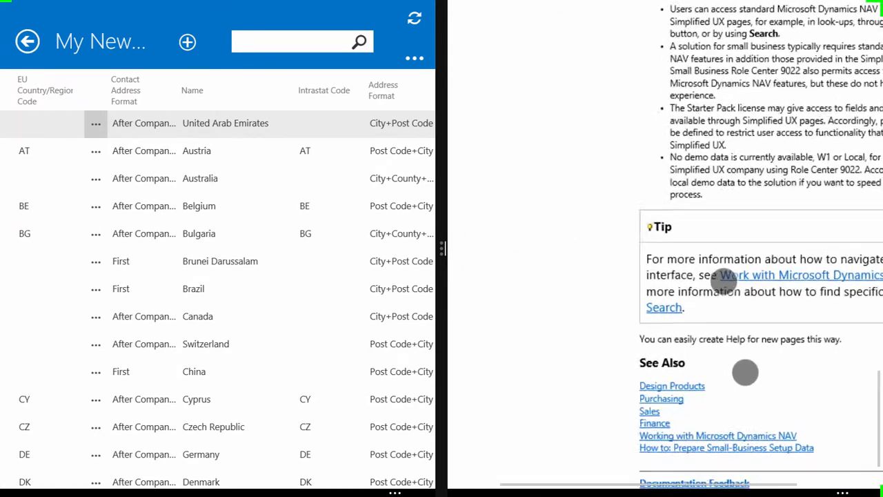
{"action": "scroll", "coordinate": [718, 318], "scroll_direction": "up", "scroll_amount": 3}
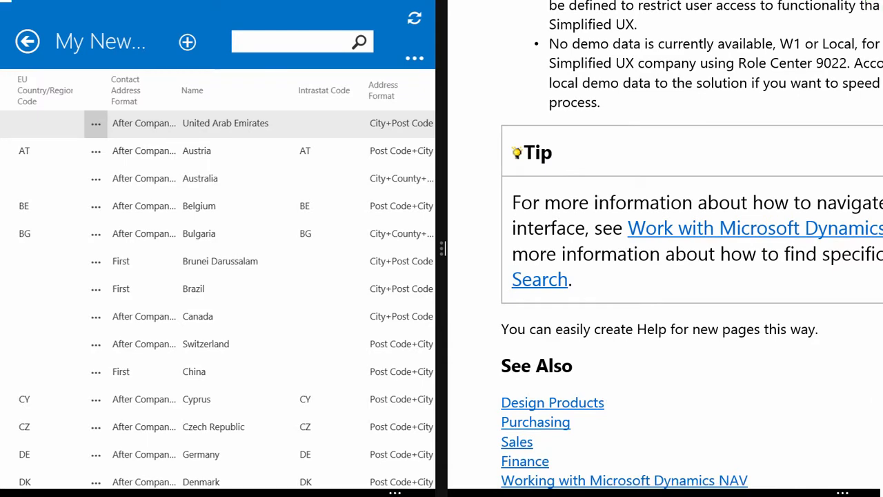